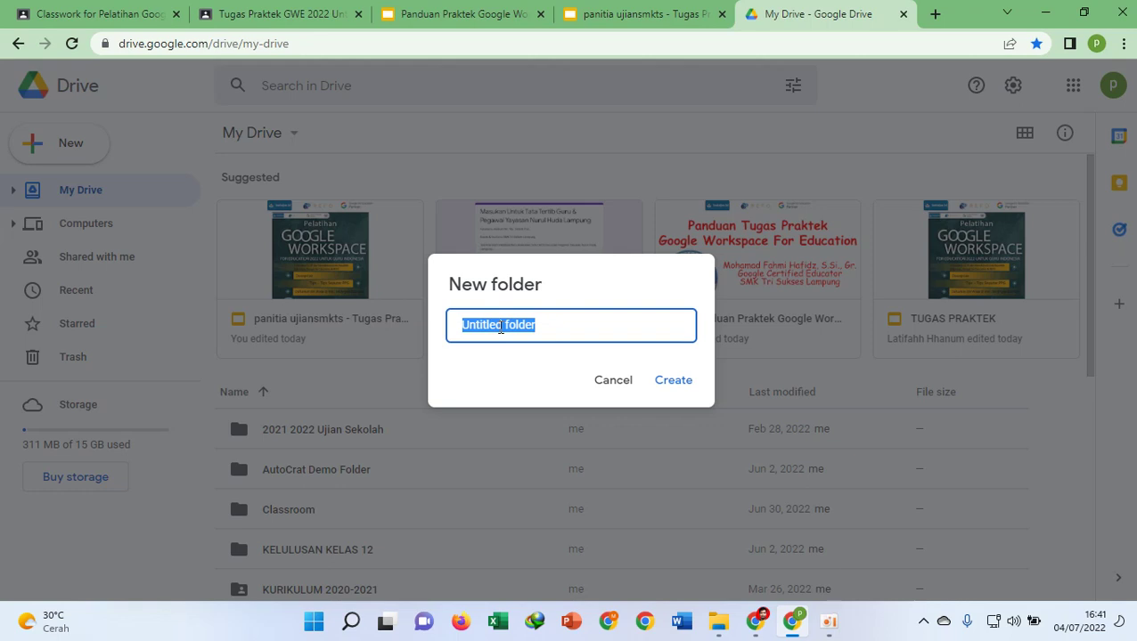
- Name the new folder "0 PENDIDIKAN PROFESI GURU" and create it in My Drive
text(0)
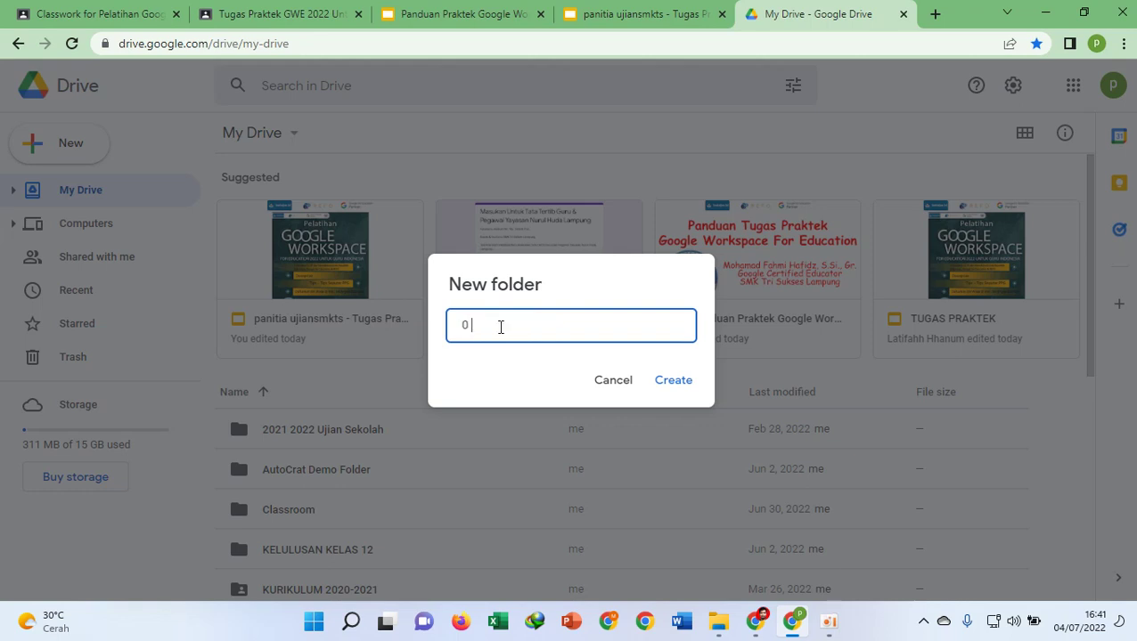
text(1)
key(BackSpace)
text(PENDIDIKAN PROFESI GURU)
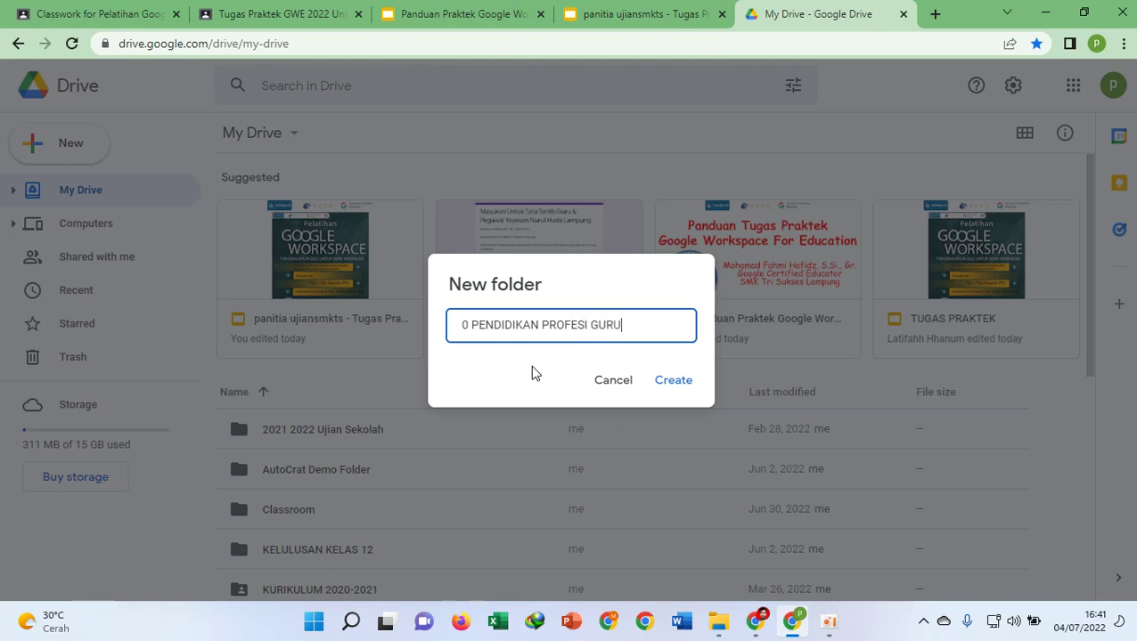
key(Return)
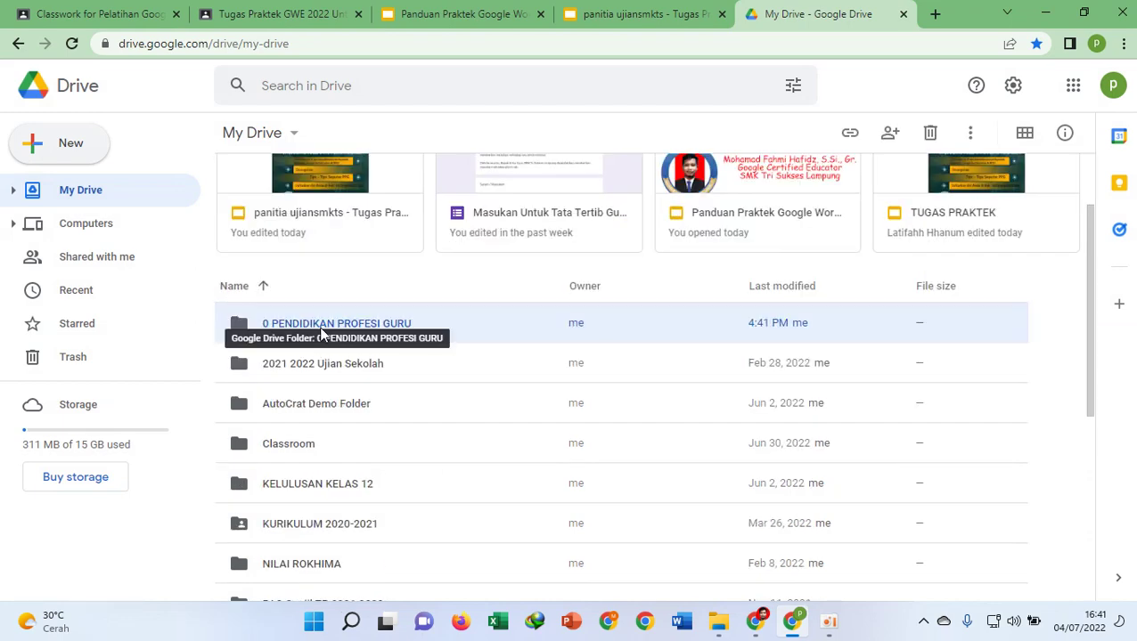
- Check the assignment slide, open the 0 PENDIDIKAN PROFESI GURU folder and create a subfolder named "KELOMPOK A" in it
click(651, 14)
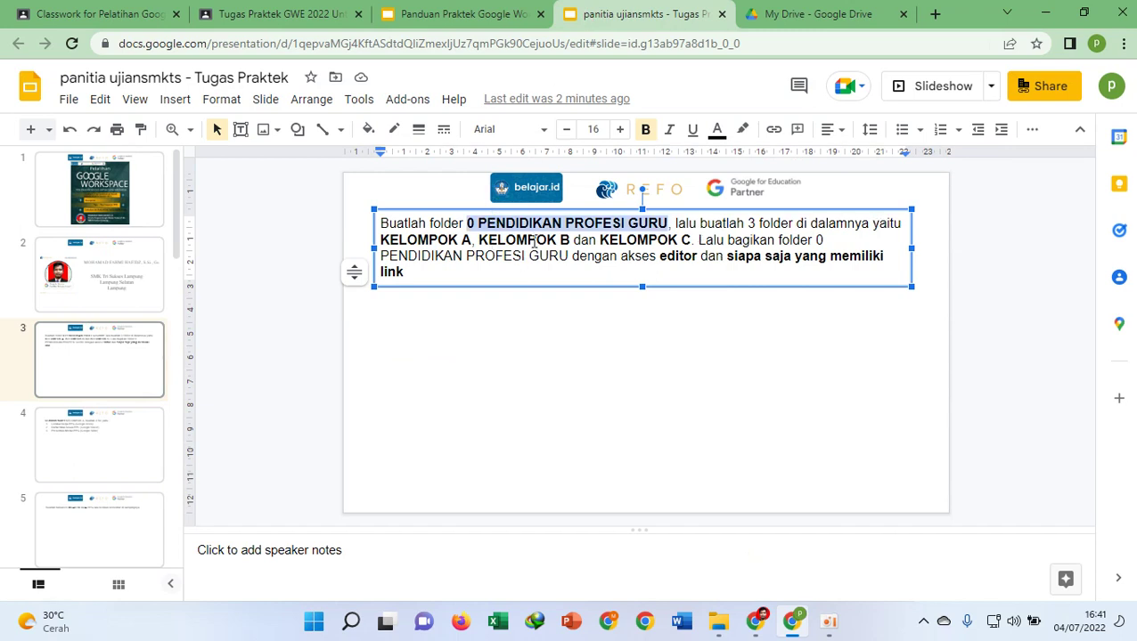
click(850, 14)
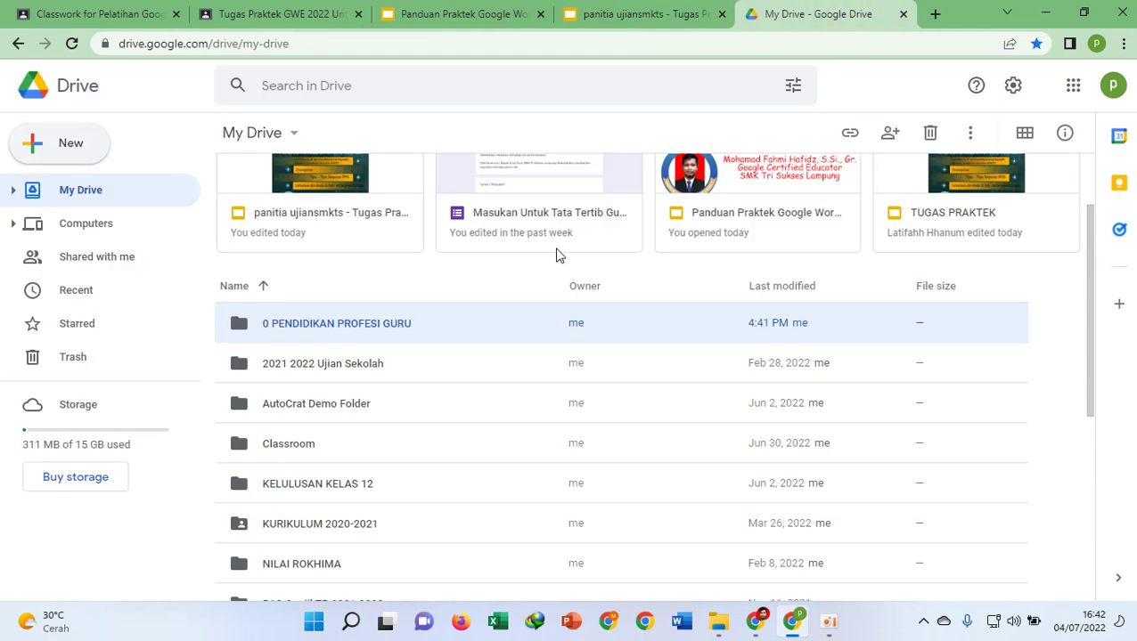
double_click(350, 327)
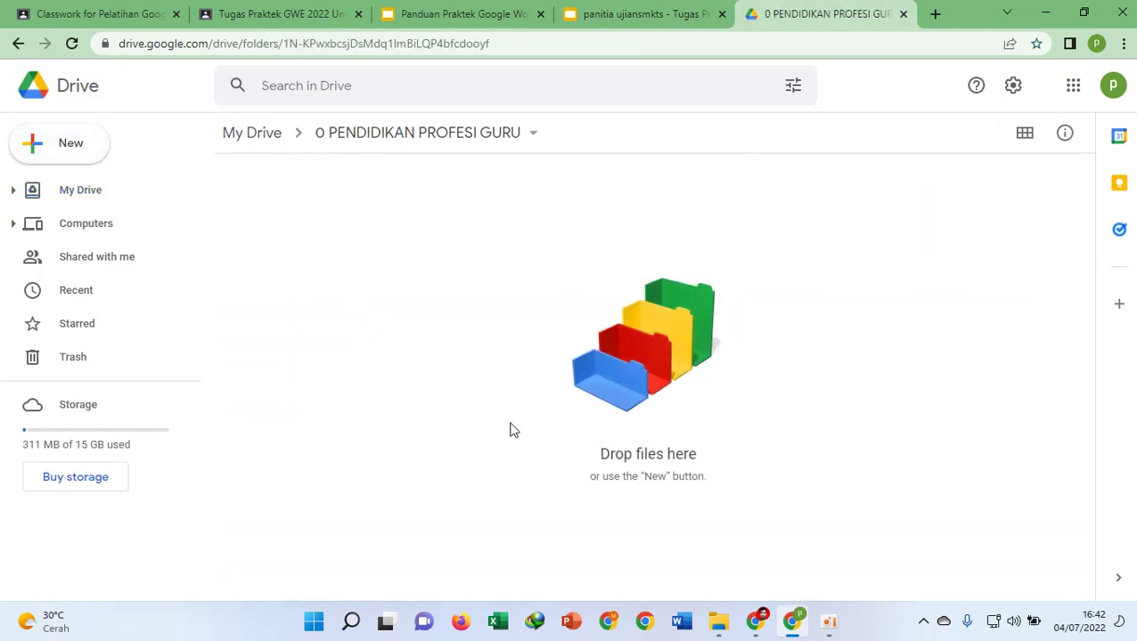
click(43, 155)
click(85, 153)
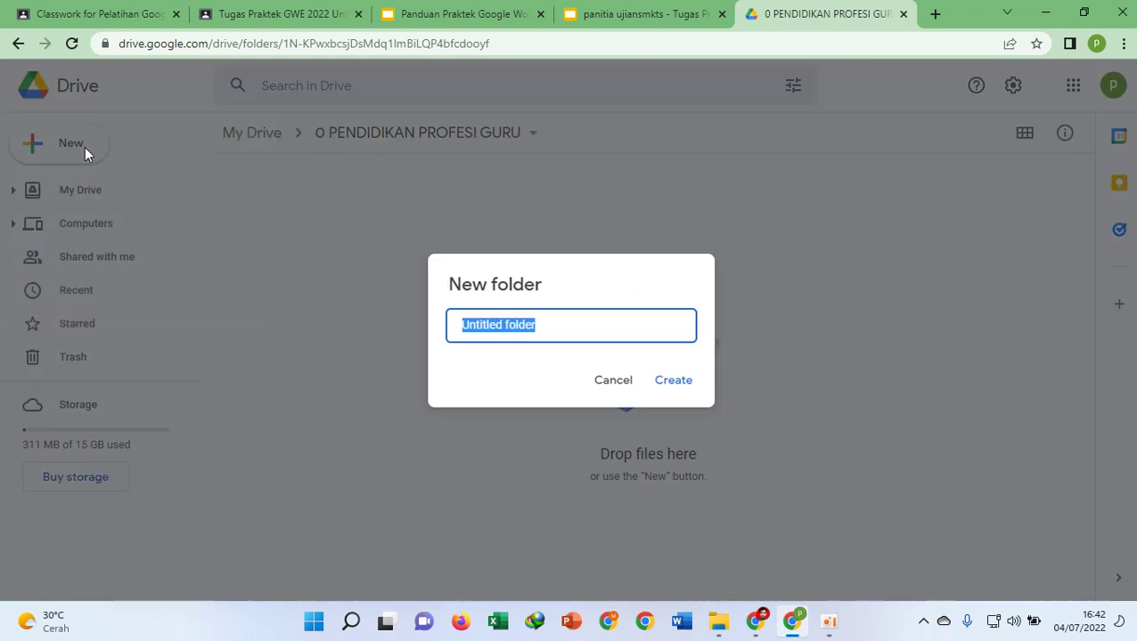
text(KE)
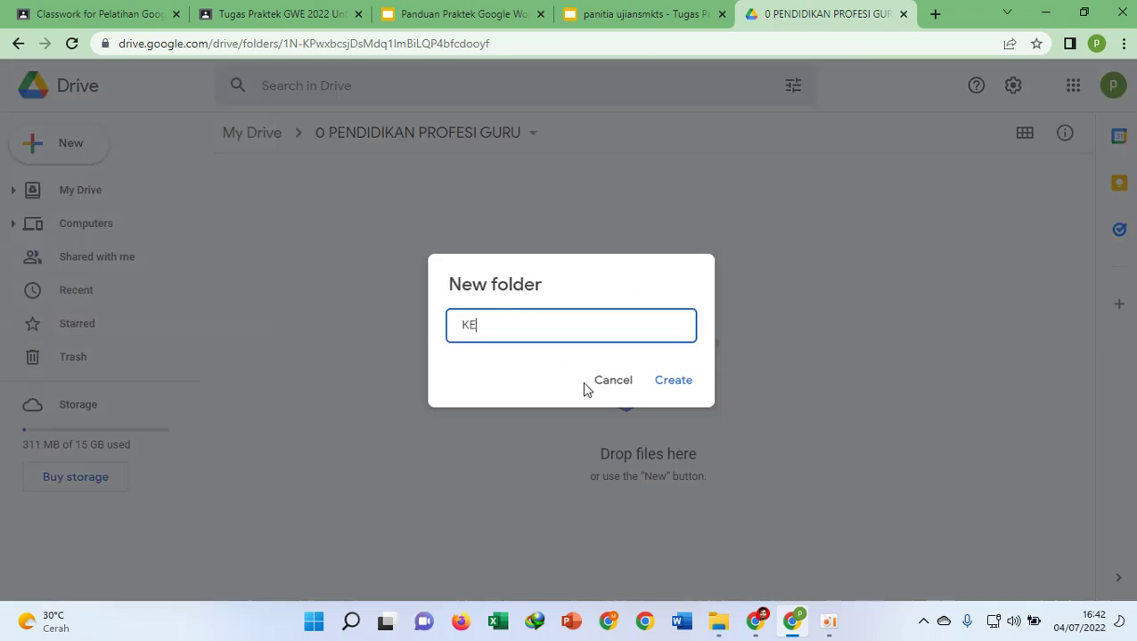
text(LOMP)
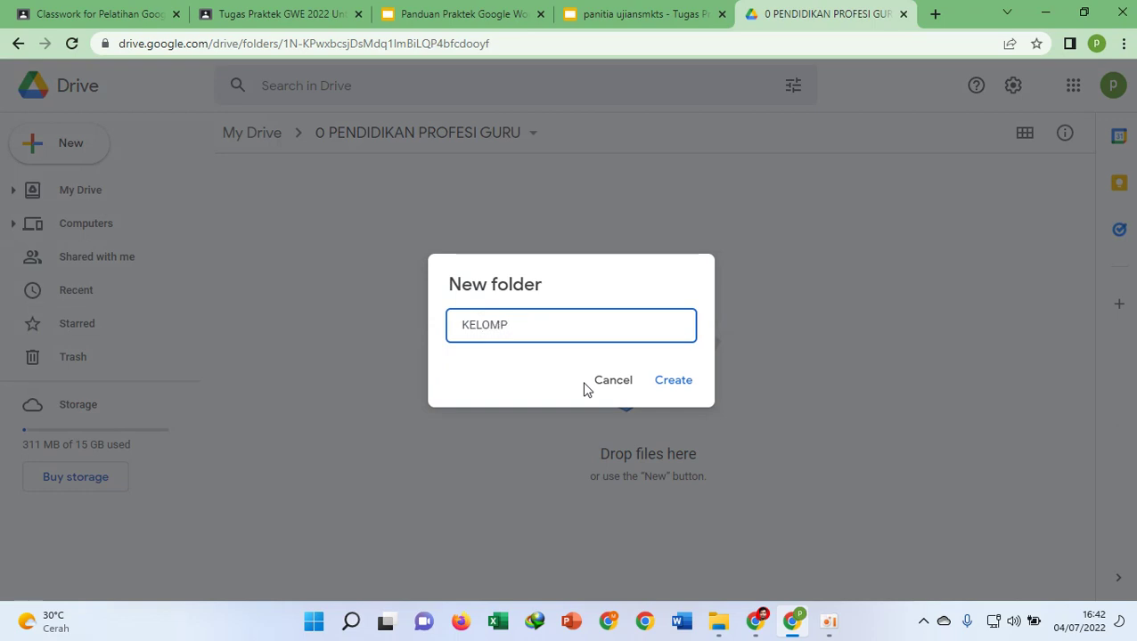
text(K OK A)
key(Return)
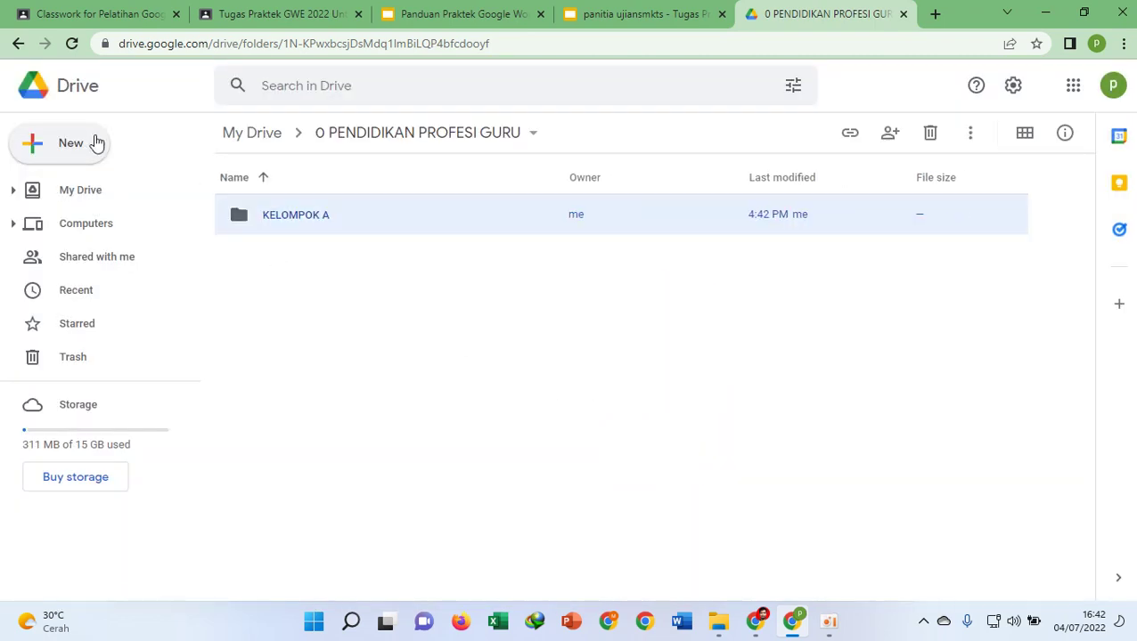
- Create a second subfolder named "KELOMPOK B" inside 0 PENDIDIKAN PROFESI GURU
click(78, 152)
click(111, 156)
text(KELOMP)
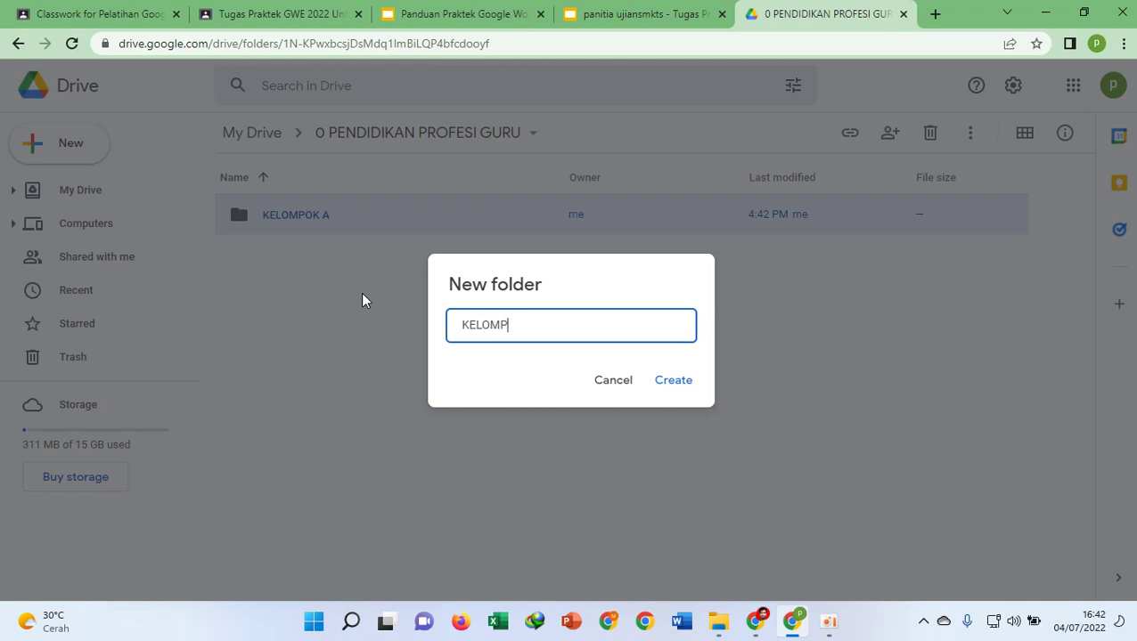
text(OK B)
key(Return)
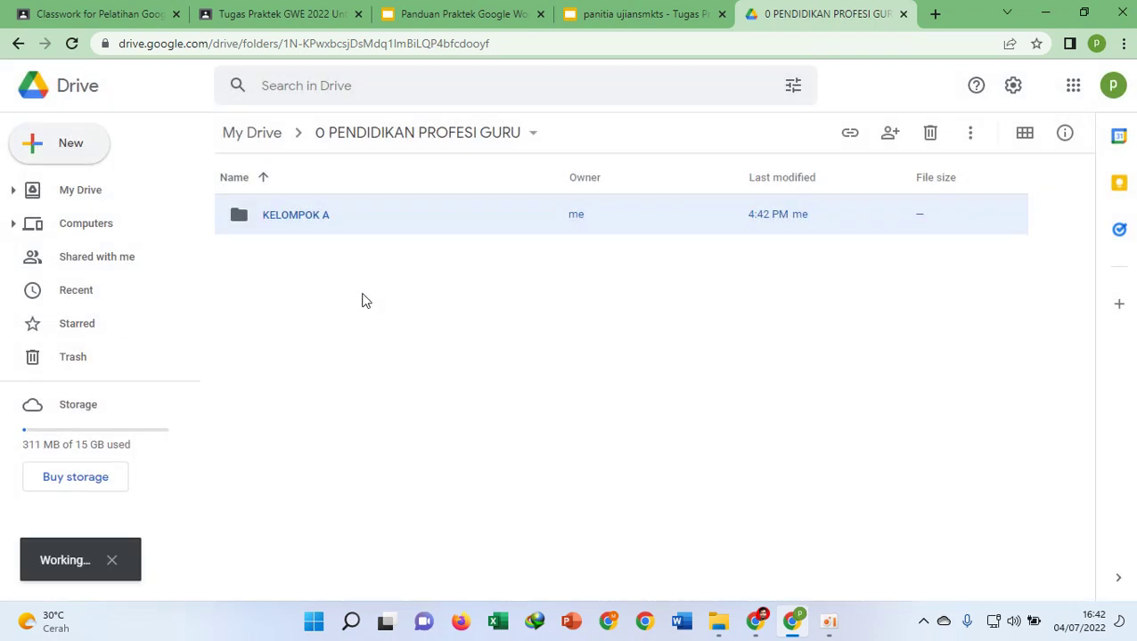
- Create a third subfolder named "KELOMPOK C" inside 0 PENDIDIKAN PROFESI GURU
click(72, 143)
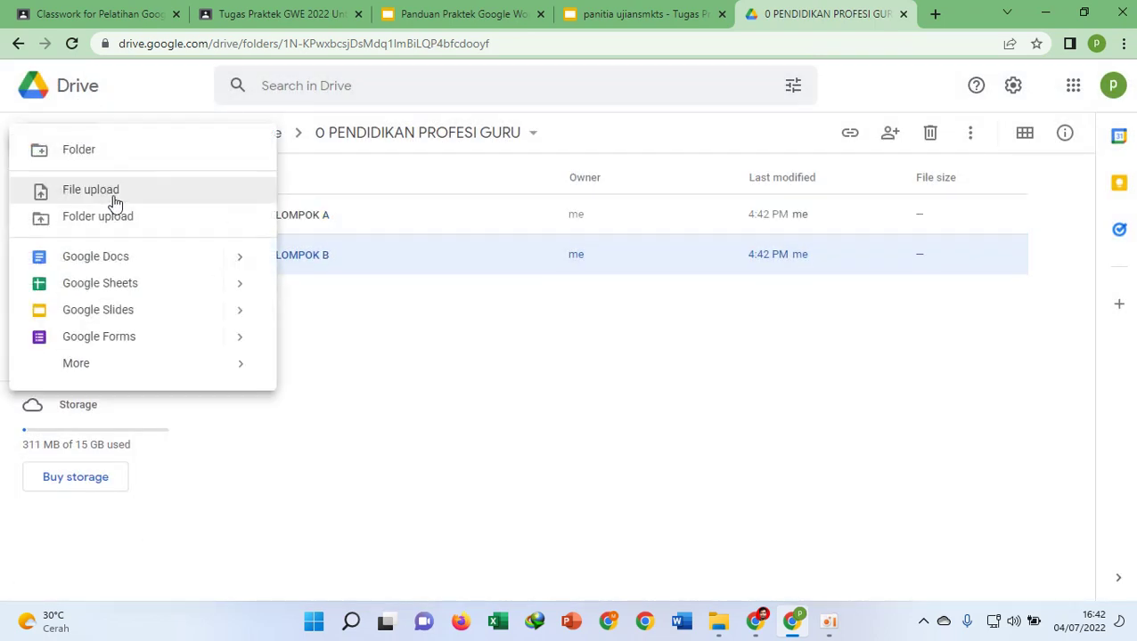
click(115, 157)
text(KE)
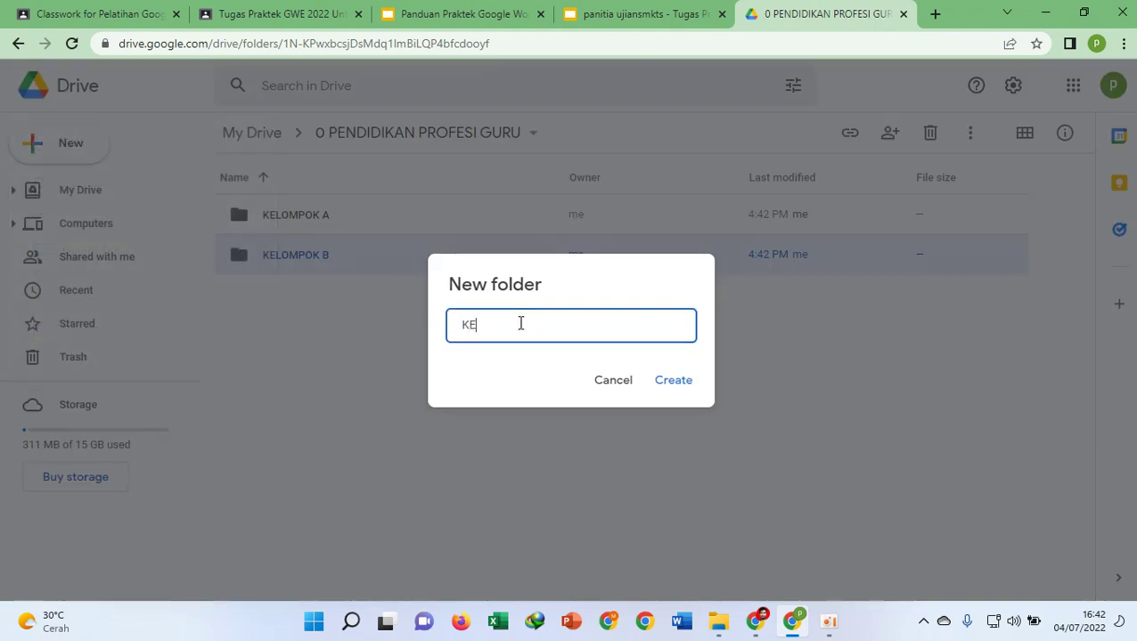
text(LOMPOK C)
key(Return)
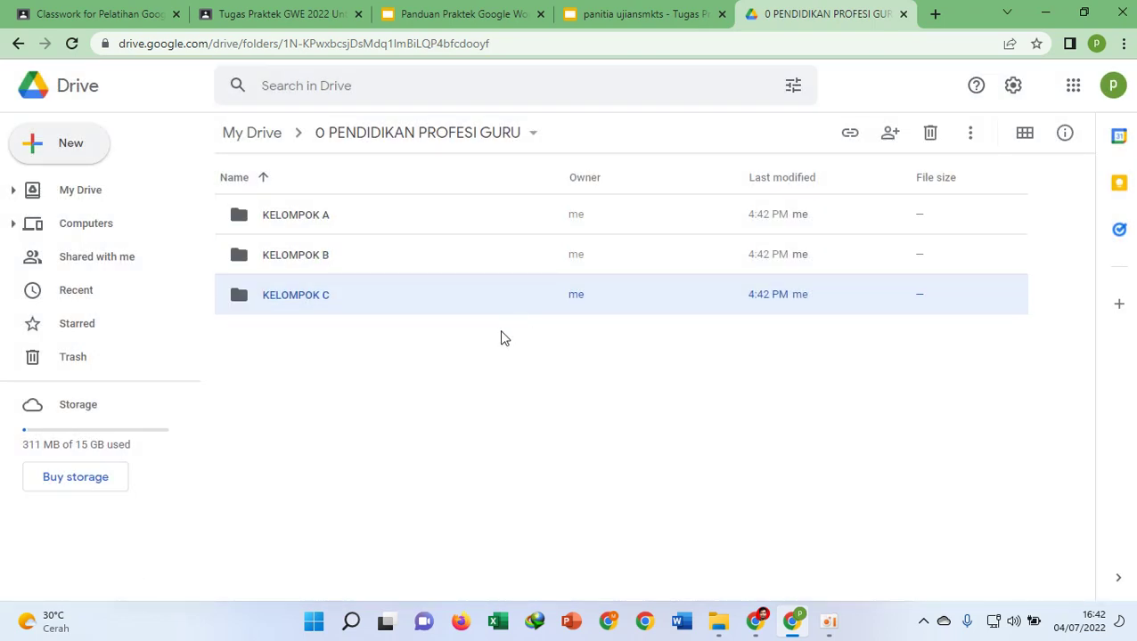
- Check the sharing requirement on the assignment slide and set the 0 PENDIDIKAN PROFESI GURU folder's general access to Anyone with the link
click(666, 13)
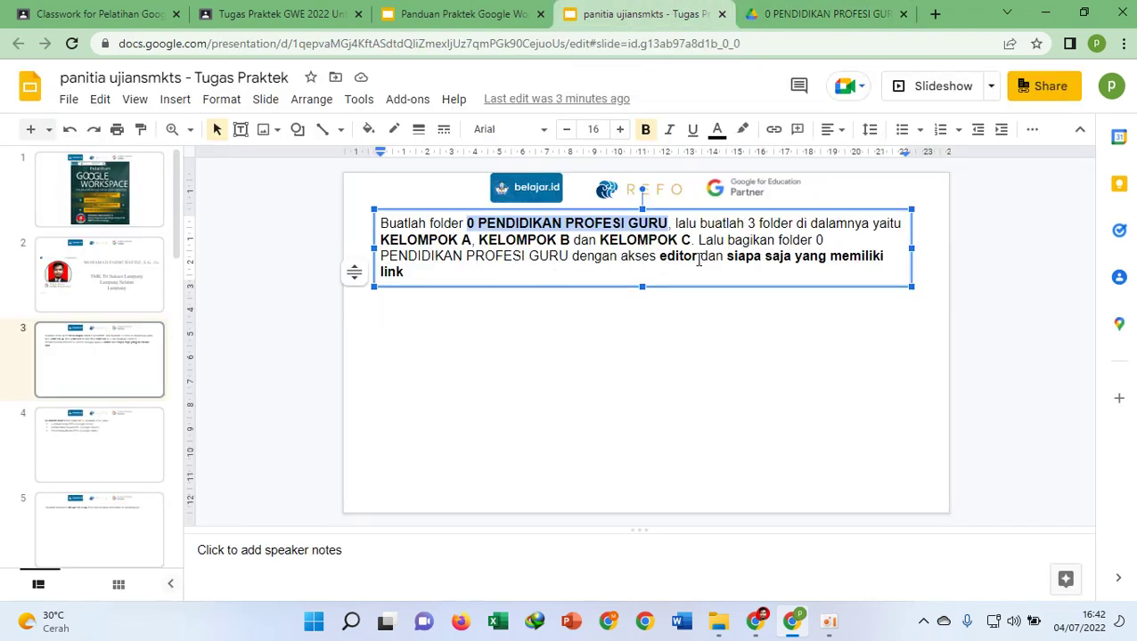
click(806, 13)
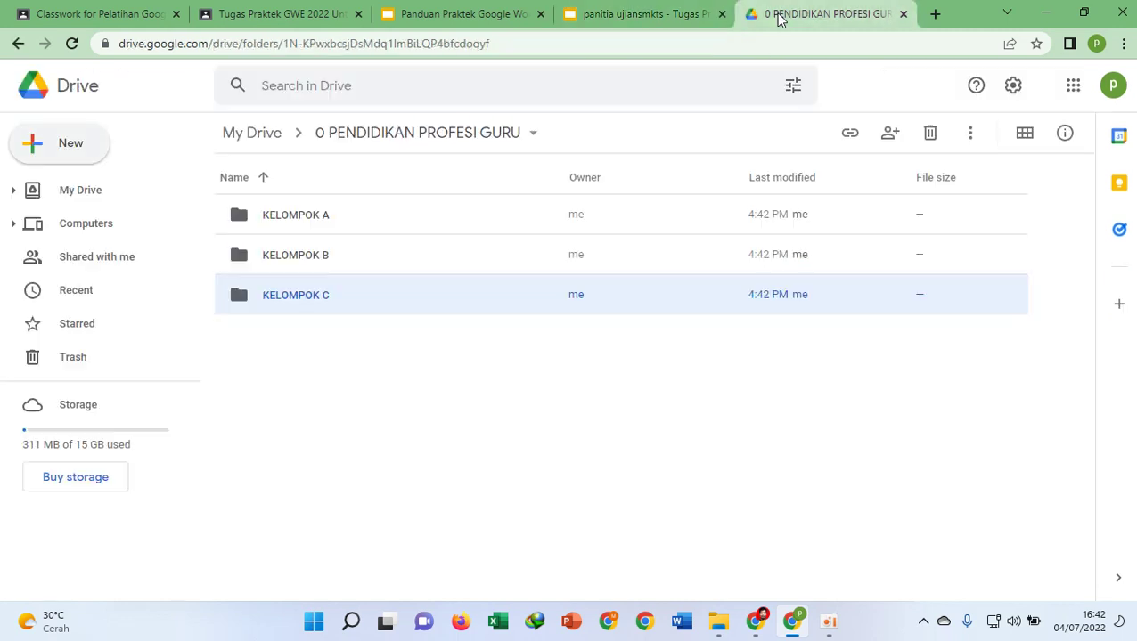
click(479, 141)
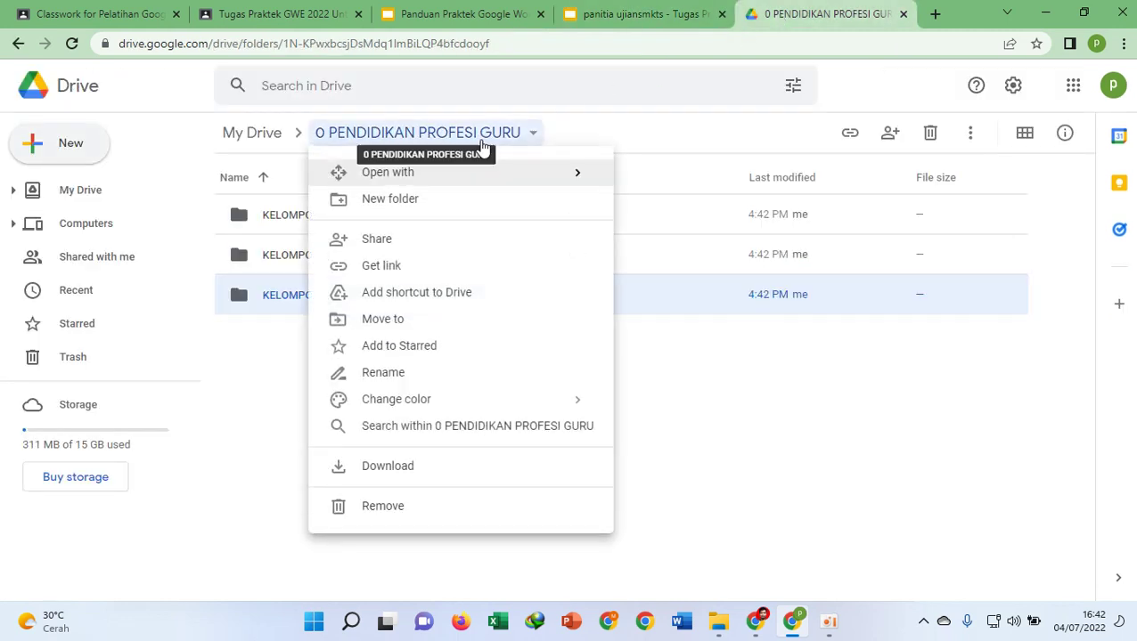
click(464, 267)
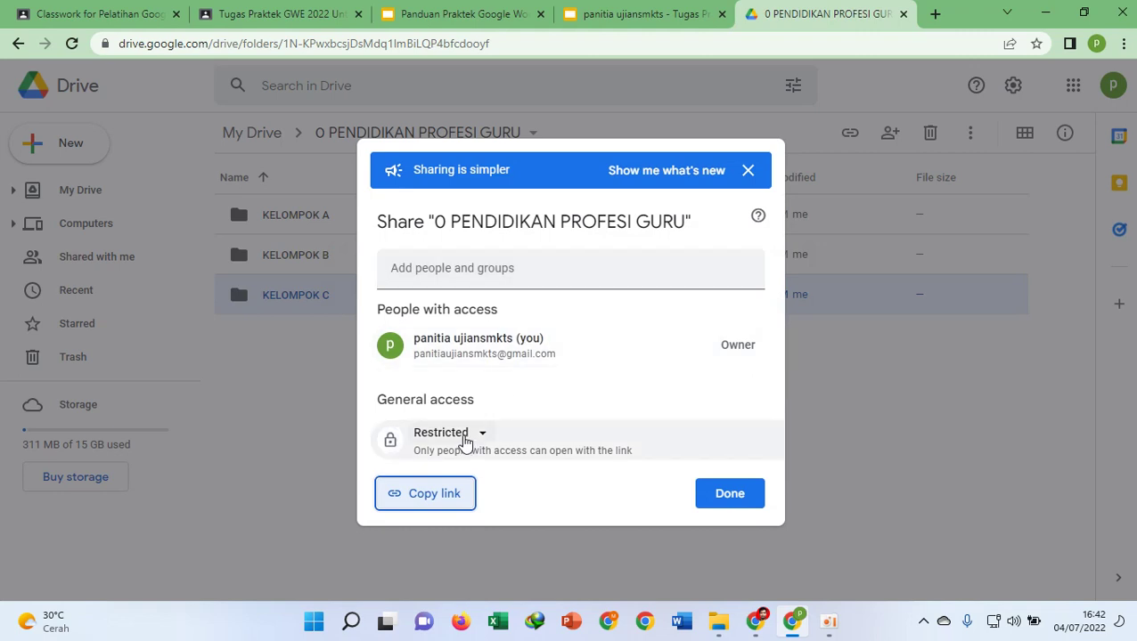
click(465, 436)
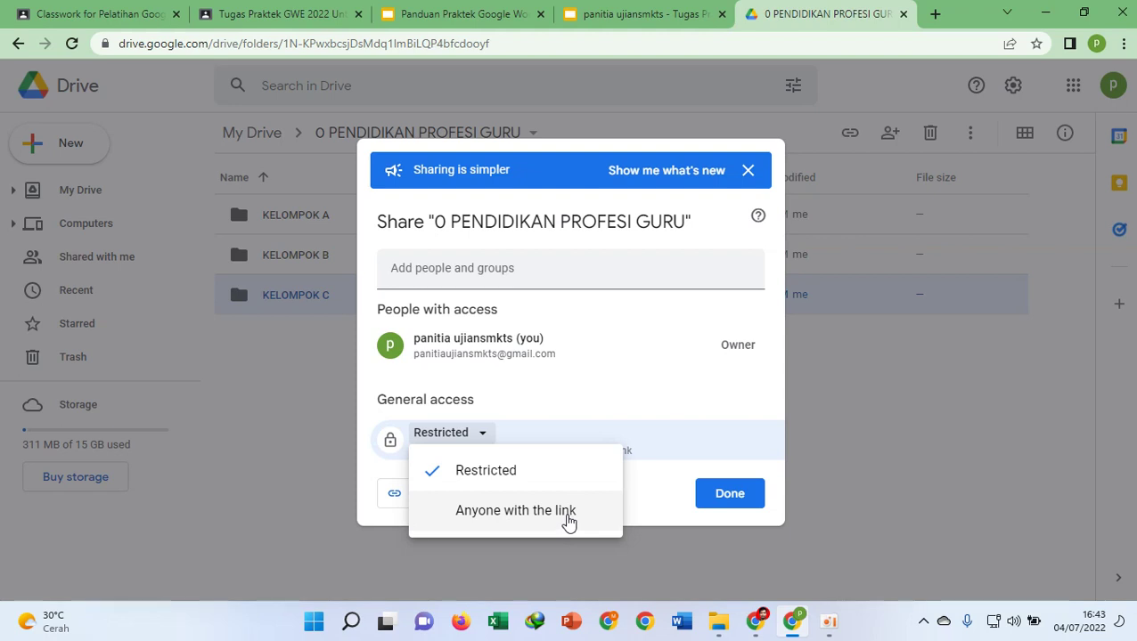
click(510, 513)
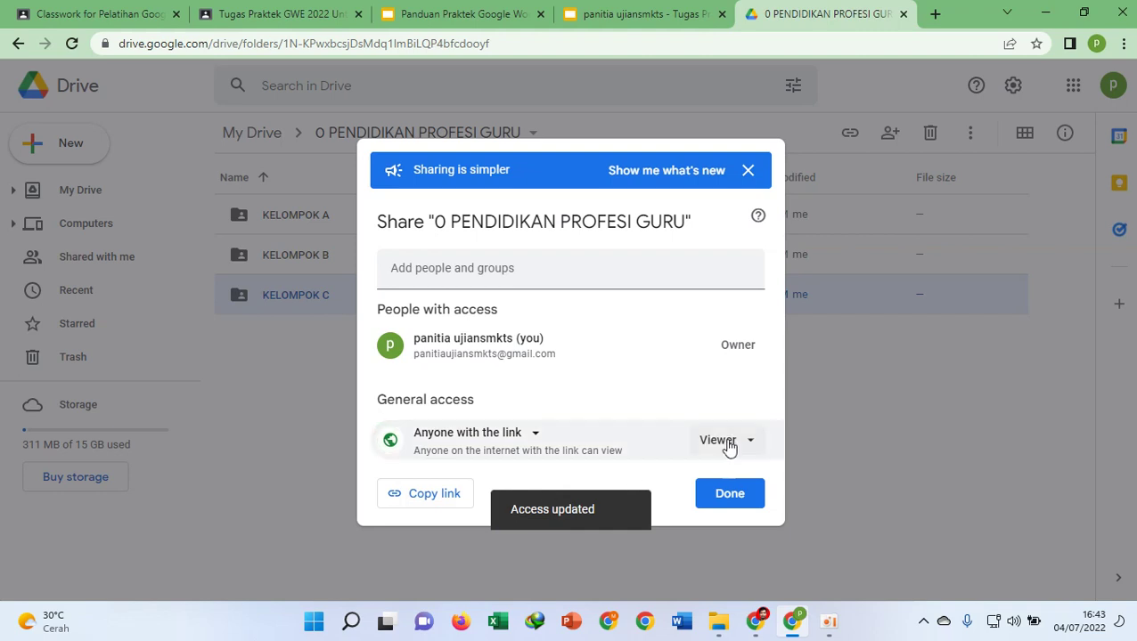
- Recheck the assignment slide, give anyone with the link the Editor role on the folder, and copy the folder's link
click(636, 15)
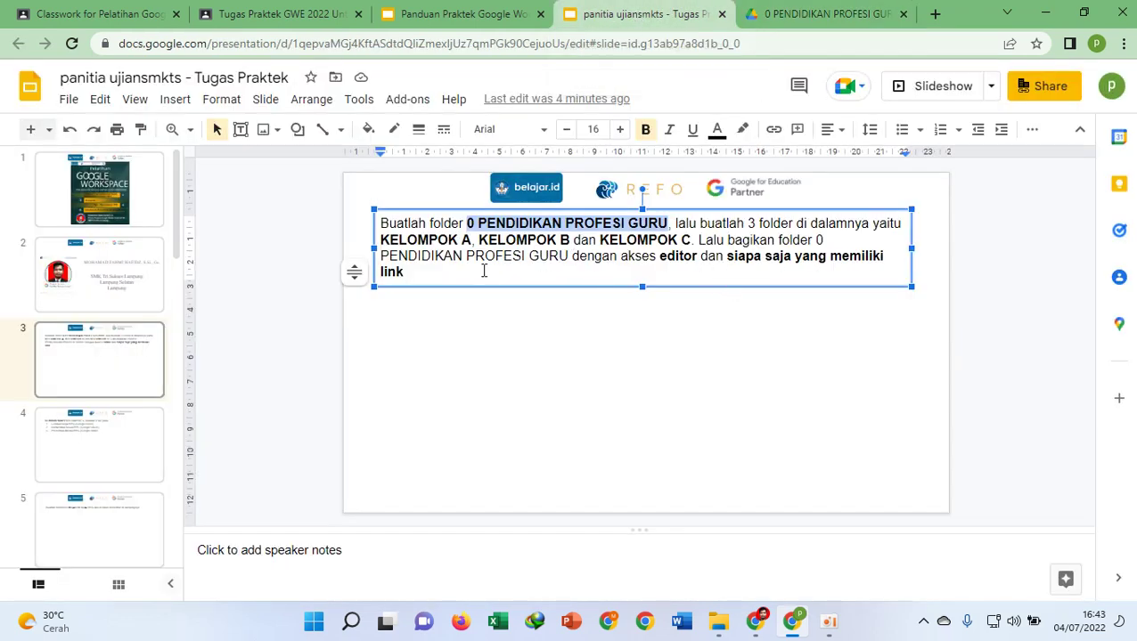
click(828, 18)
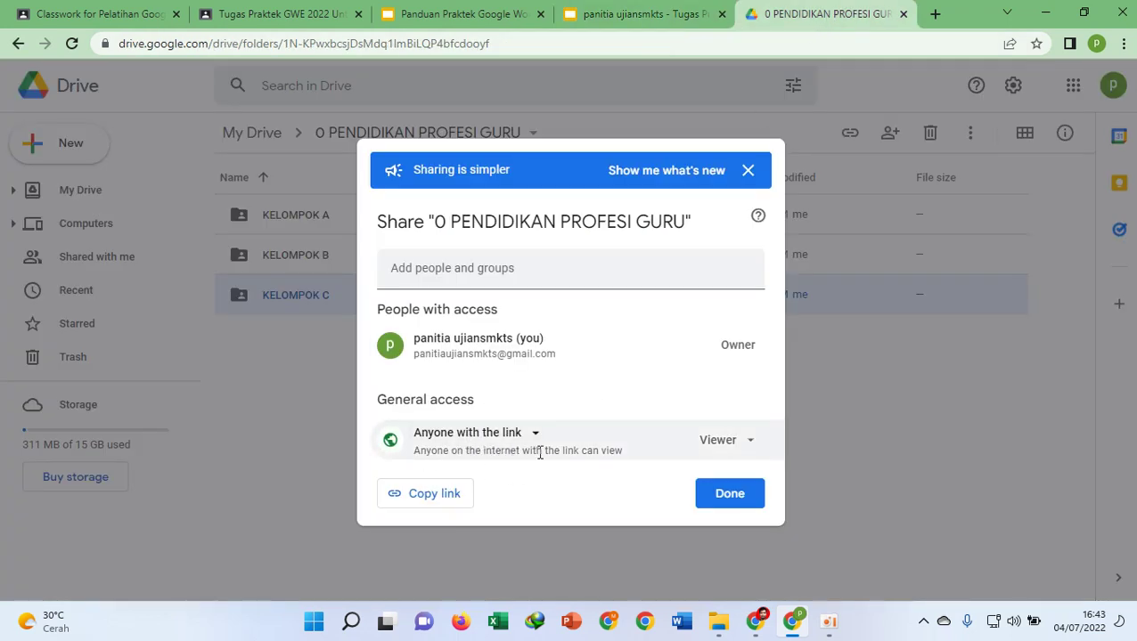
click(733, 447)
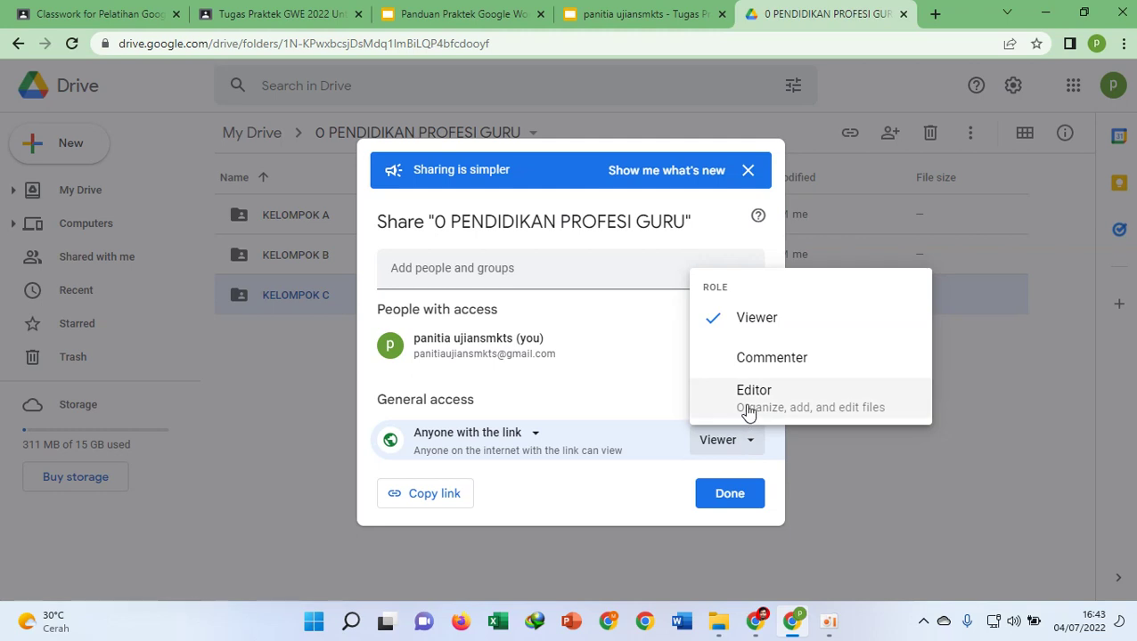
click(748, 397)
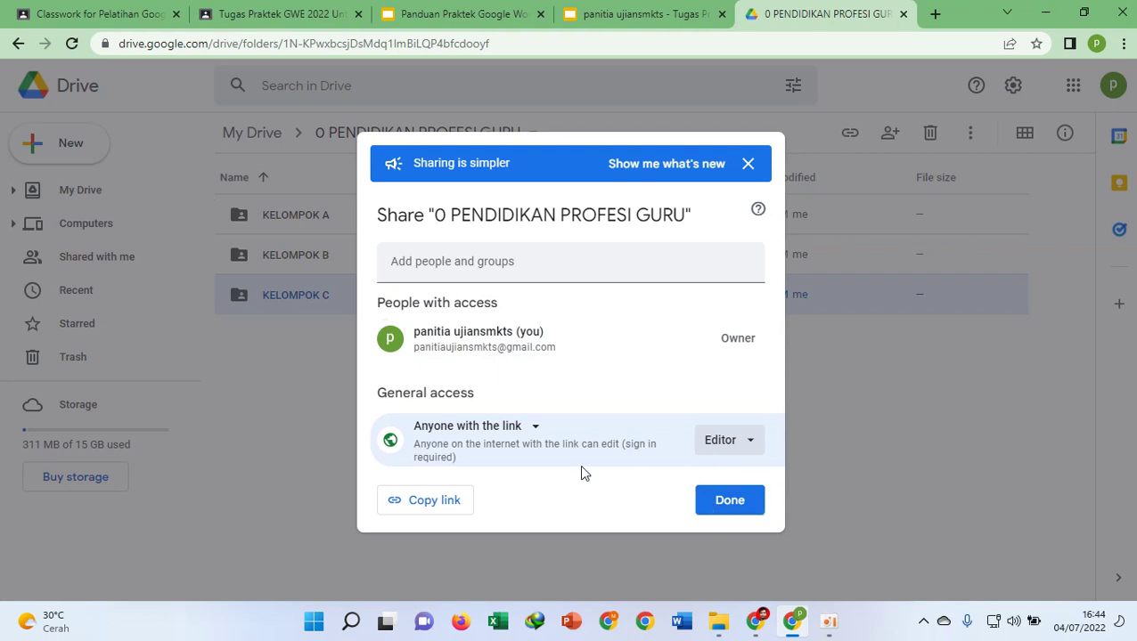
click(435, 502)
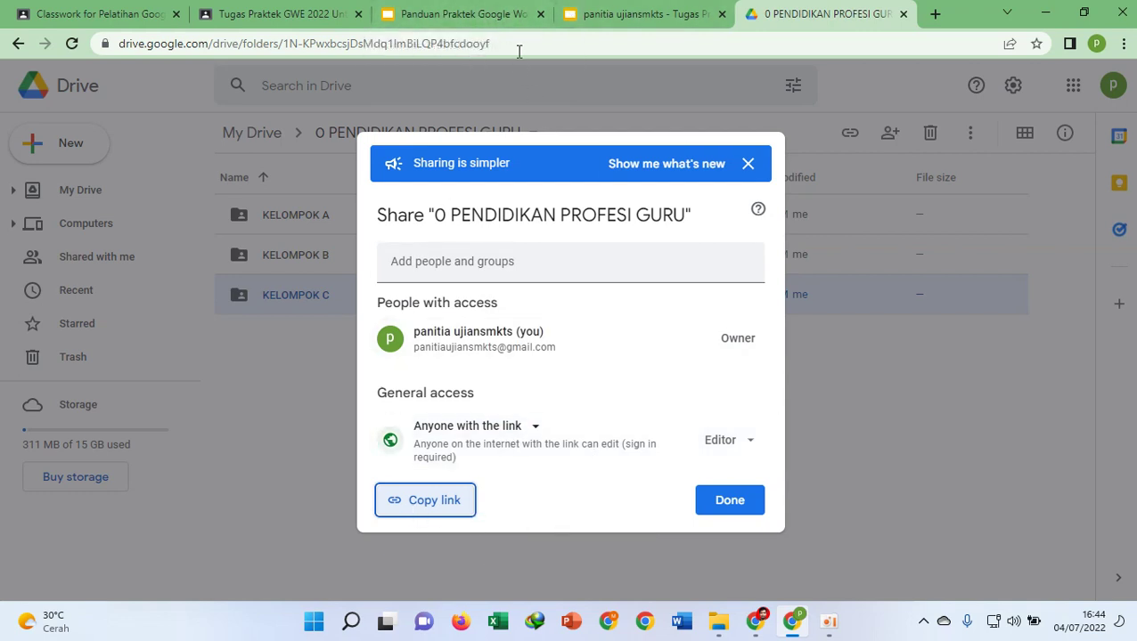
- Compare the folder's access and role options with the example on slide 3 of the practice guide, and finish sharing
click(465, 15)
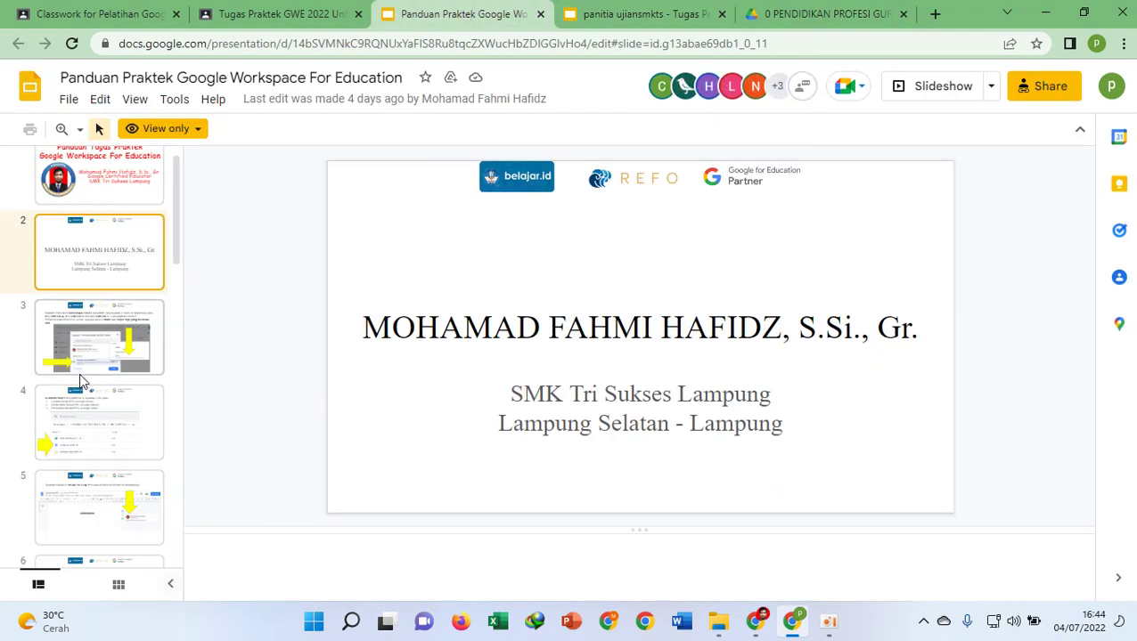
click(114, 369)
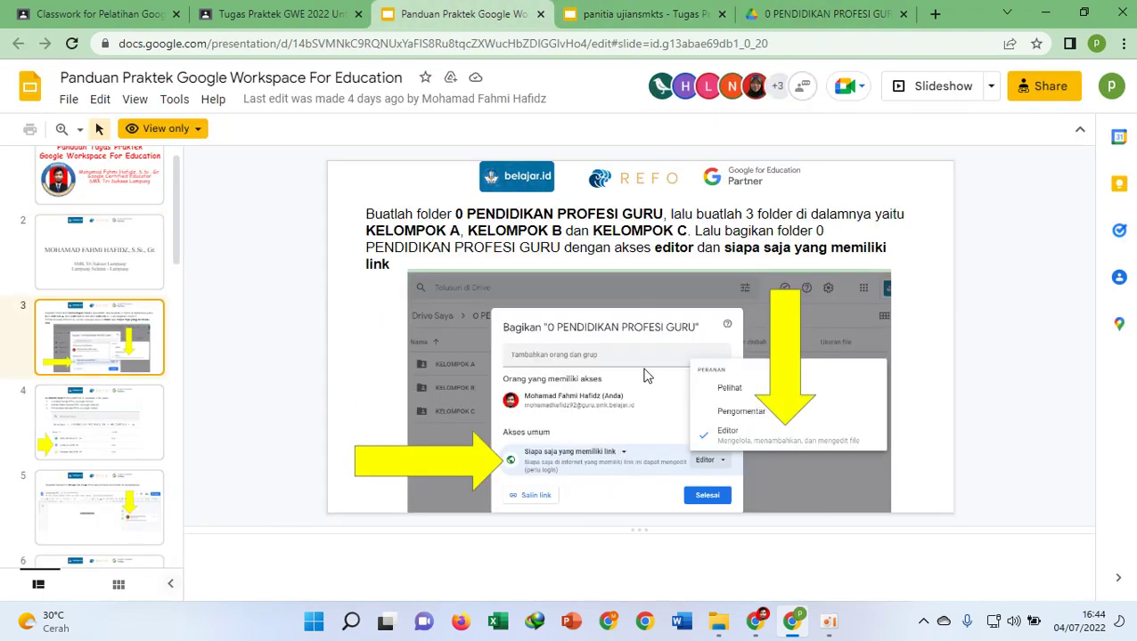
click(801, 13)
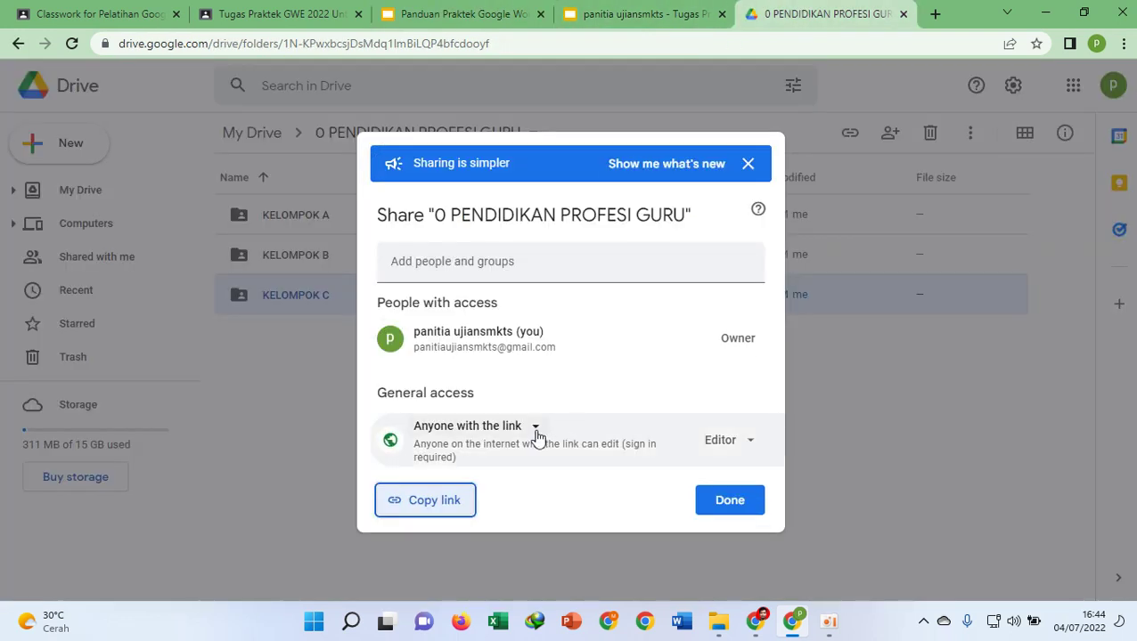
click(719, 443)
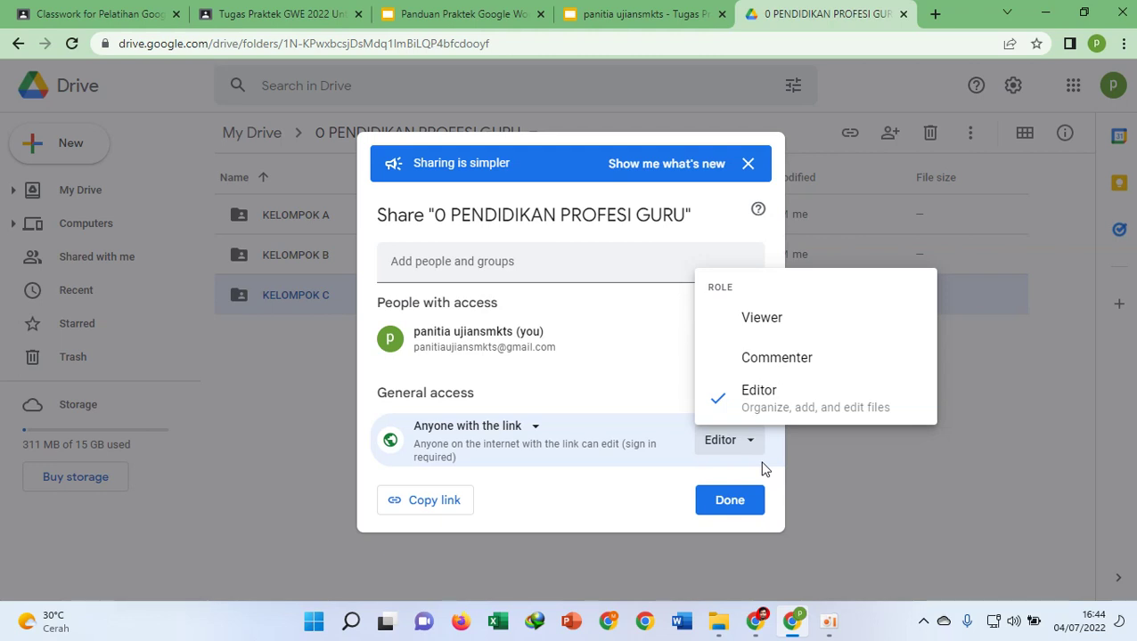
click(736, 505)
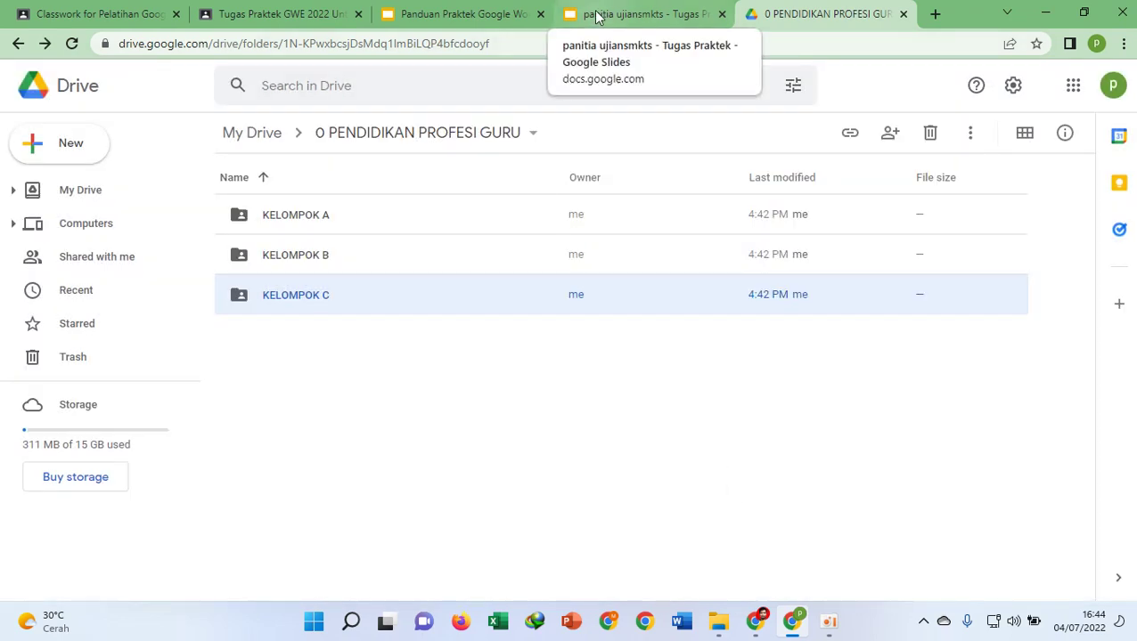
- Return to the folder task slide in the Tugas Praktek presentation and deselect its text box
click(598, 15)
click(398, 361)
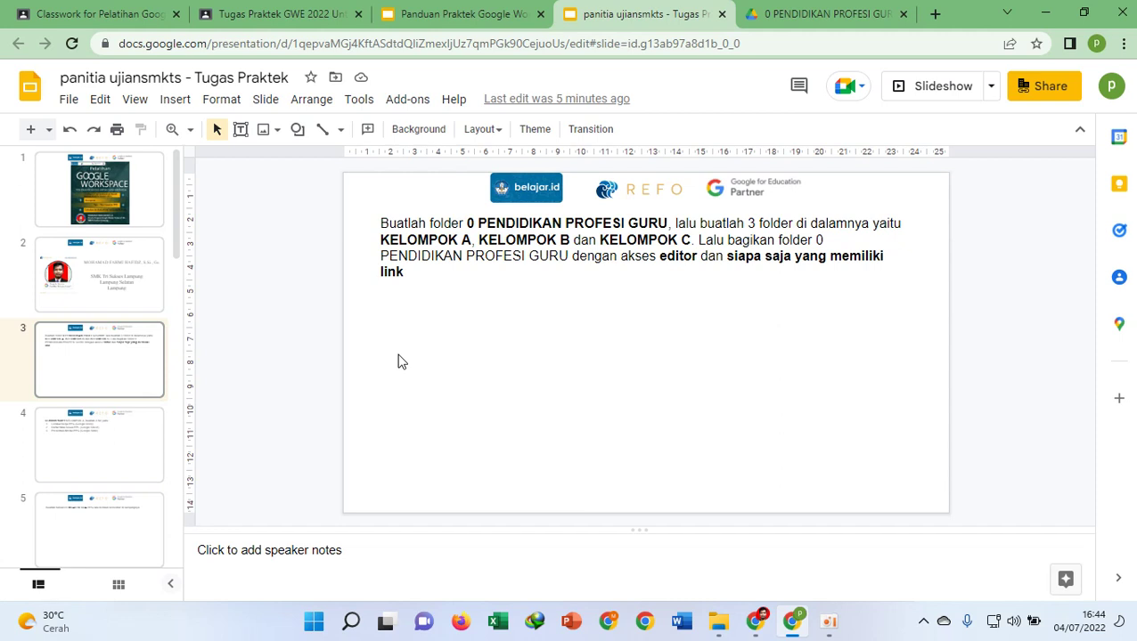